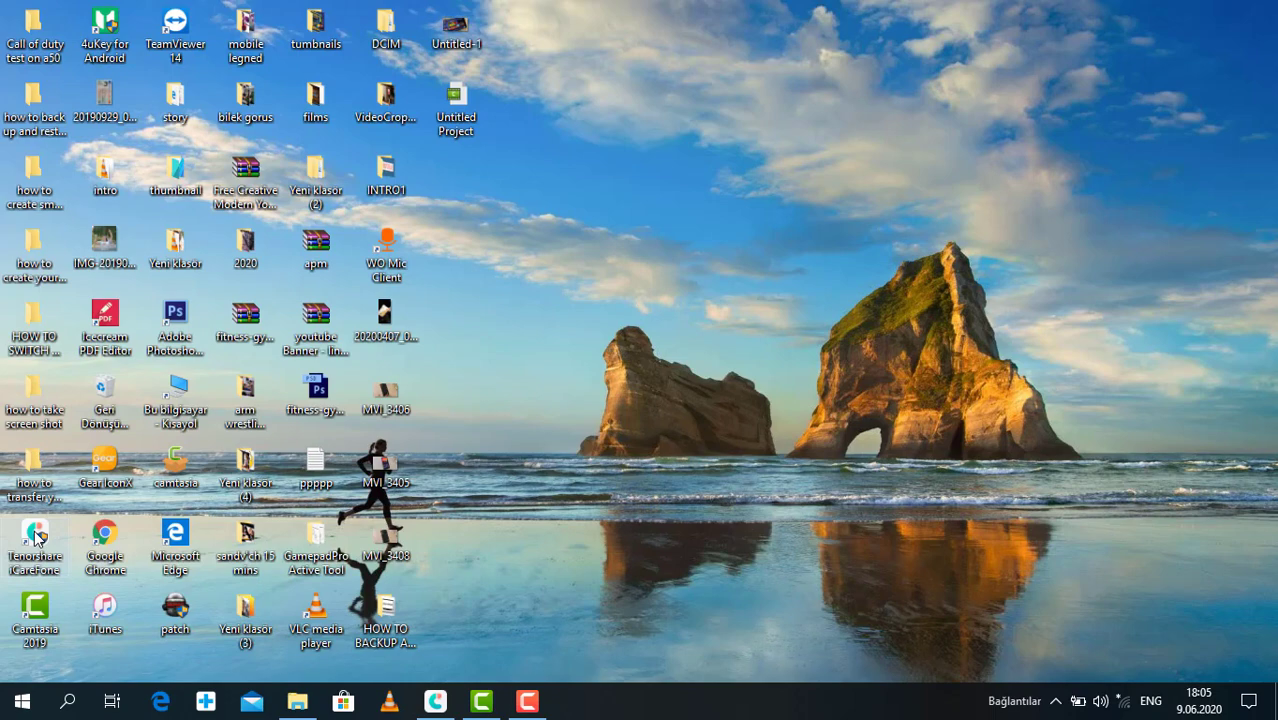
- Launch iCareFone and open WhatsApp Transfer under Social App Transfer, Samsung to iPhone 6s
{"action": "double_click", "coordinate": [14, 548]}
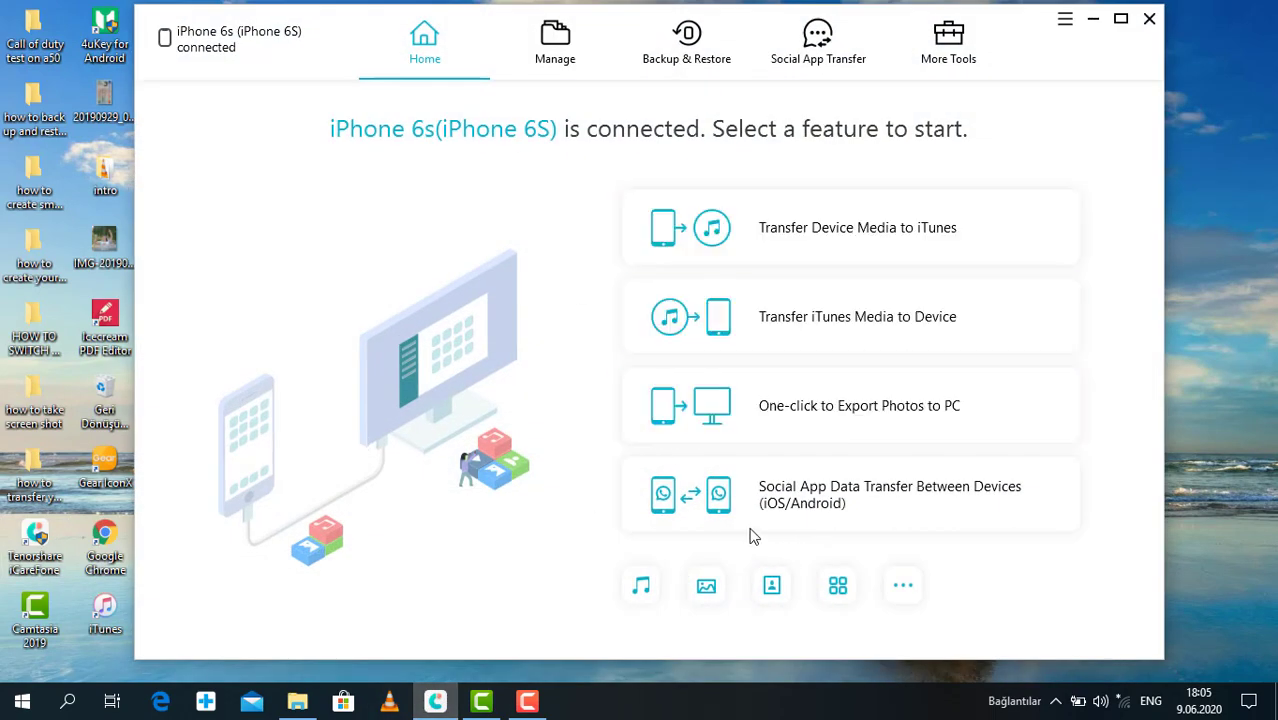
{"action": "left_click", "coordinate": [778, 501]}
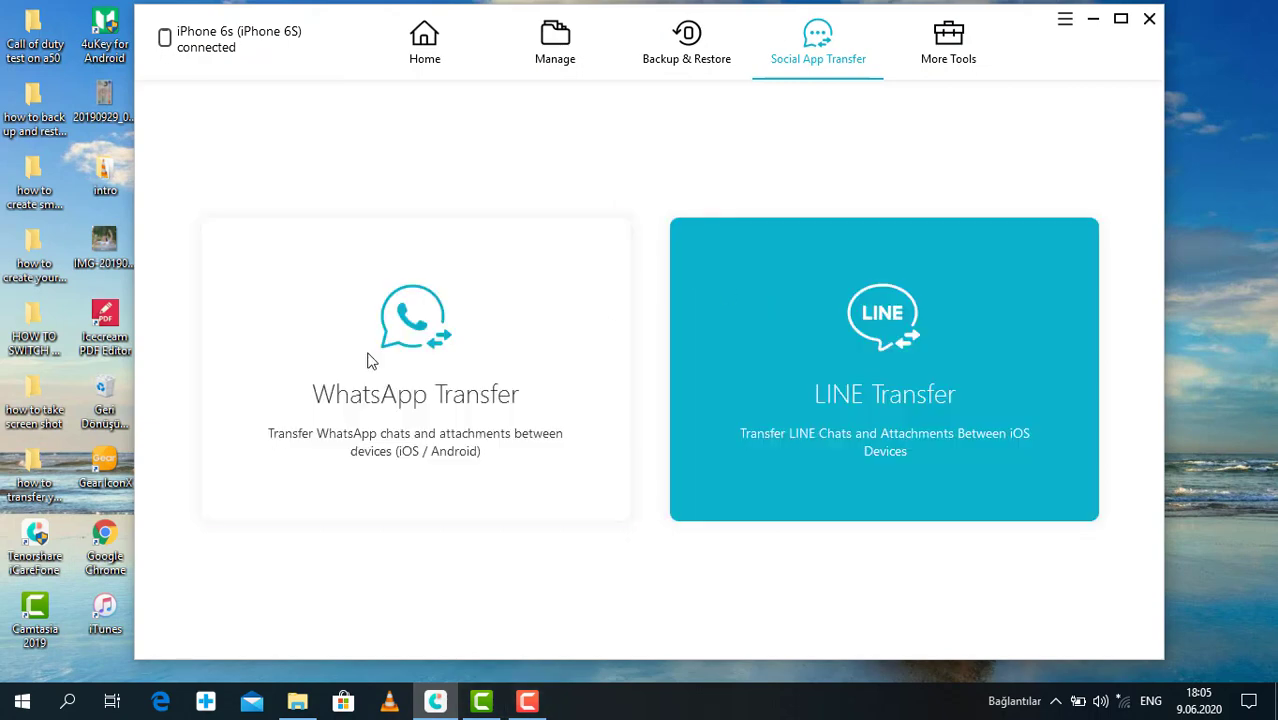
{"action": "left_click", "coordinate": [425, 347]}
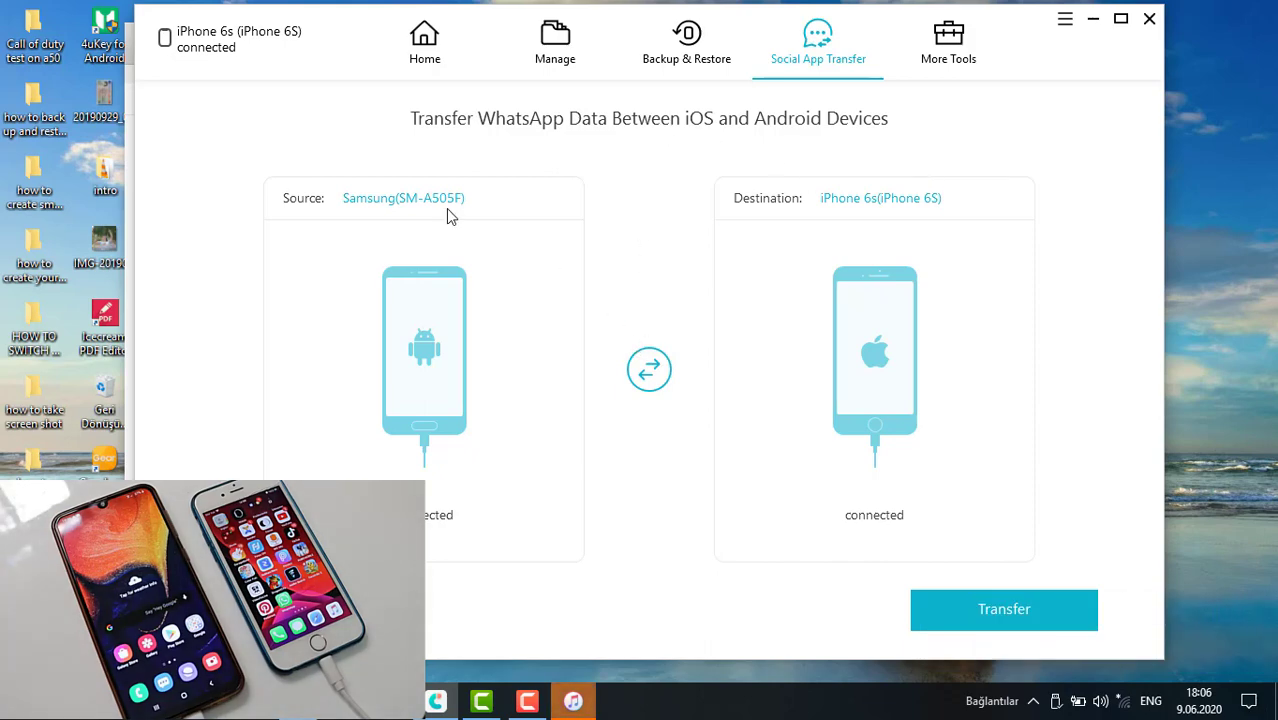
- Start the WhatsApp transfer and retry after disabling Find My iPhone on the iPhone
{"action": "left_click", "coordinate": [1027, 622]}
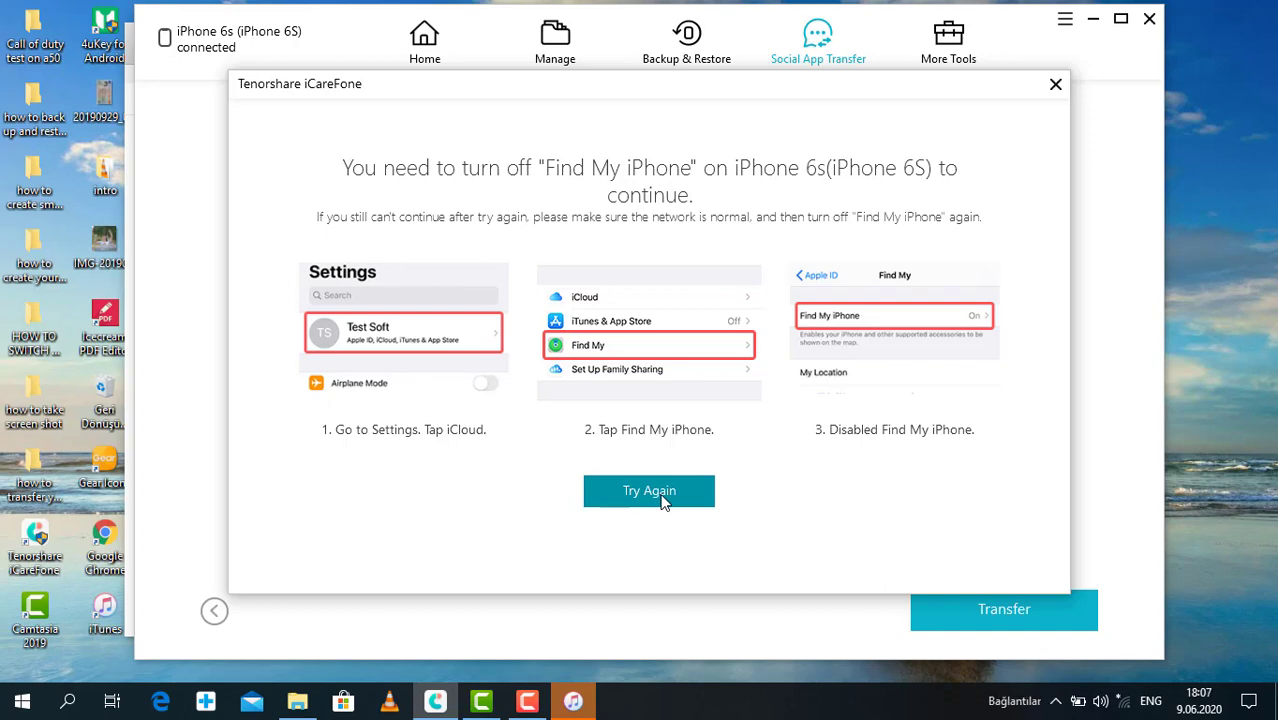
{"action": "left_click", "coordinate": [662, 502]}
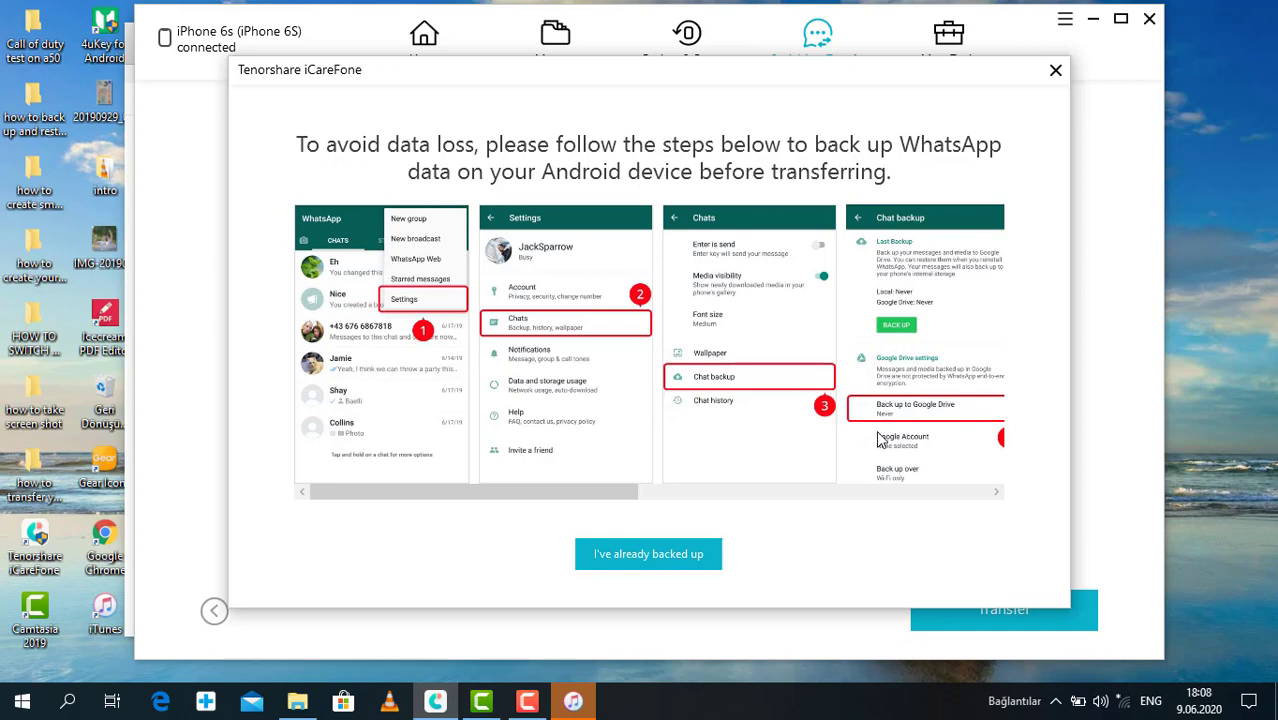
- Confirm the Android WhatsApp backup, the login reminder, and overwriting the iPhone's WhatsApp data
{"action": "left_click", "coordinate": [664, 562]}
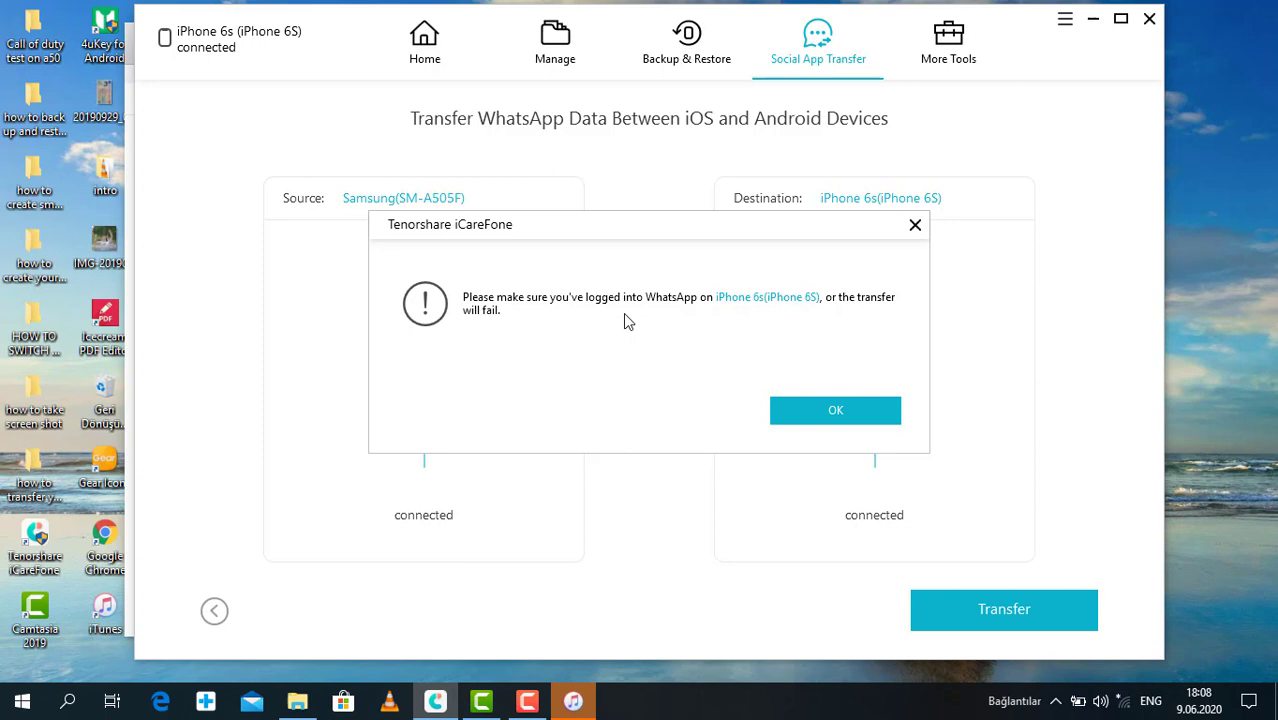
{"action": "left_click", "coordinate": [790, 416]}
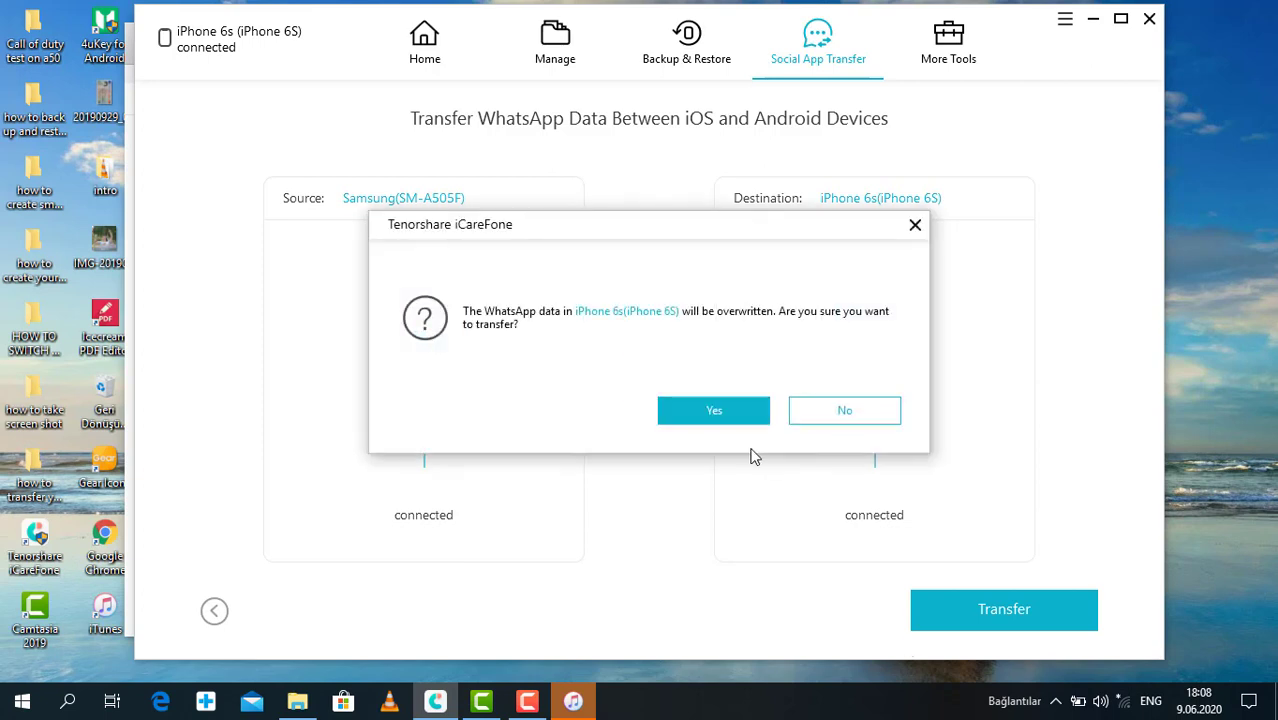
{"action": "left_click", "coordinate": [735, 414]}
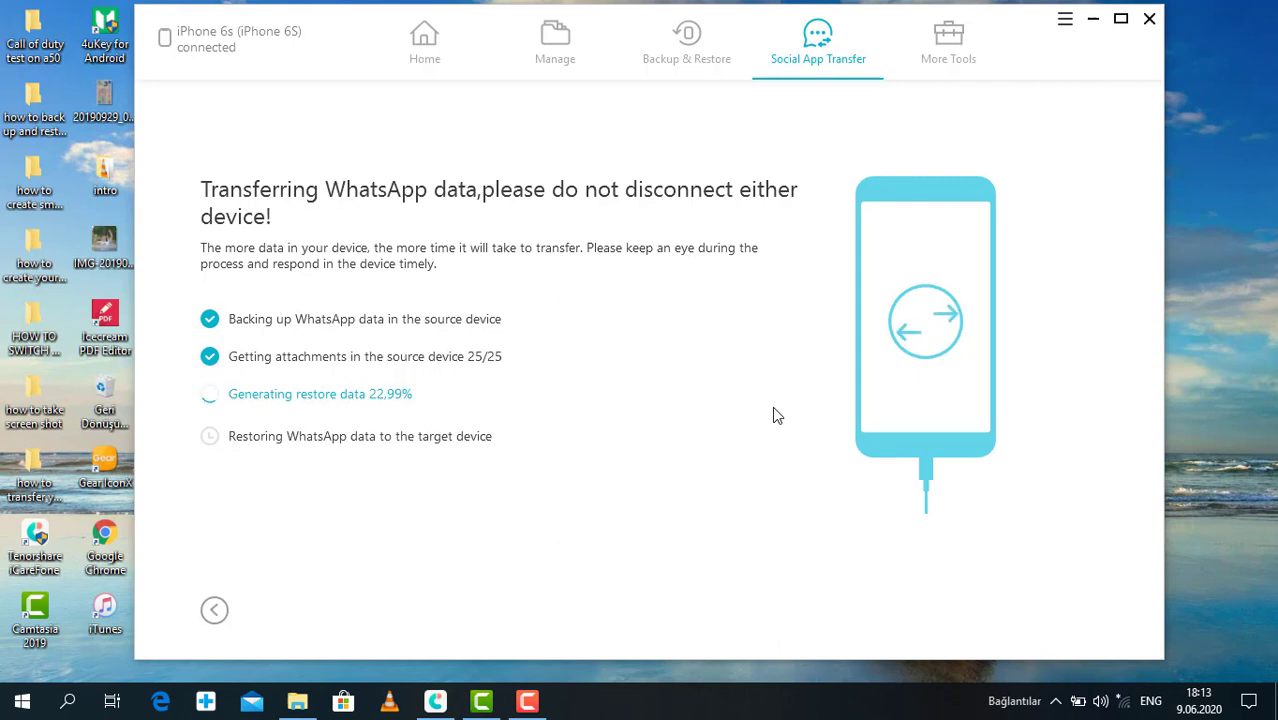
- Wait for the backup, attachments, restore data and restore to finish, reaching 'WhatsApp Transfer Successfully'
{"action": "left_click", "coordinate": [527, 701]}
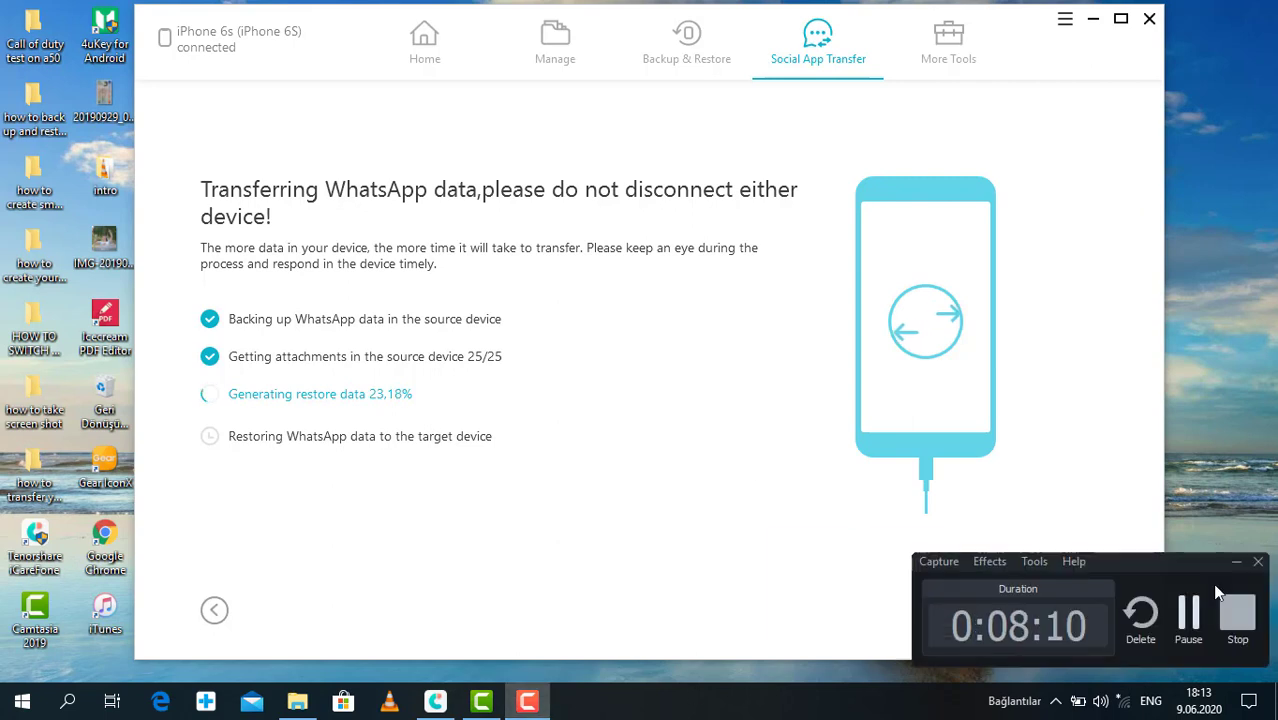
{"action": "left_click", "coordinate": [1189, 618]}
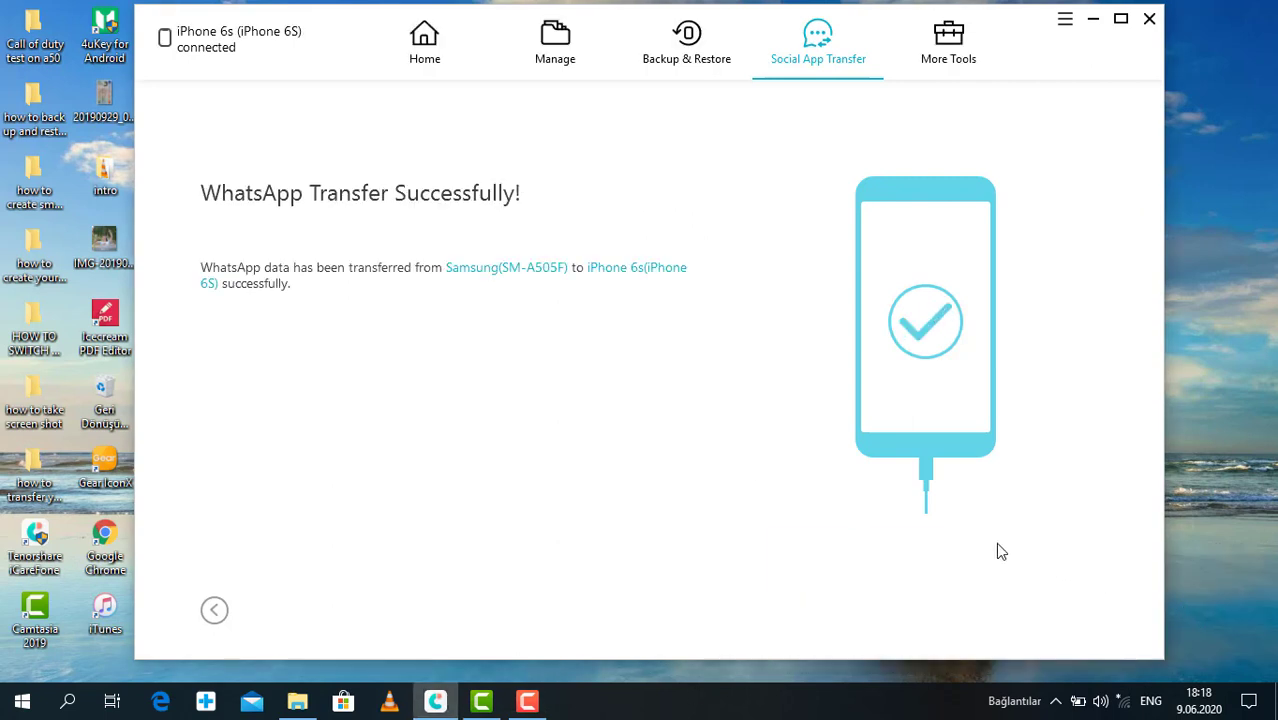